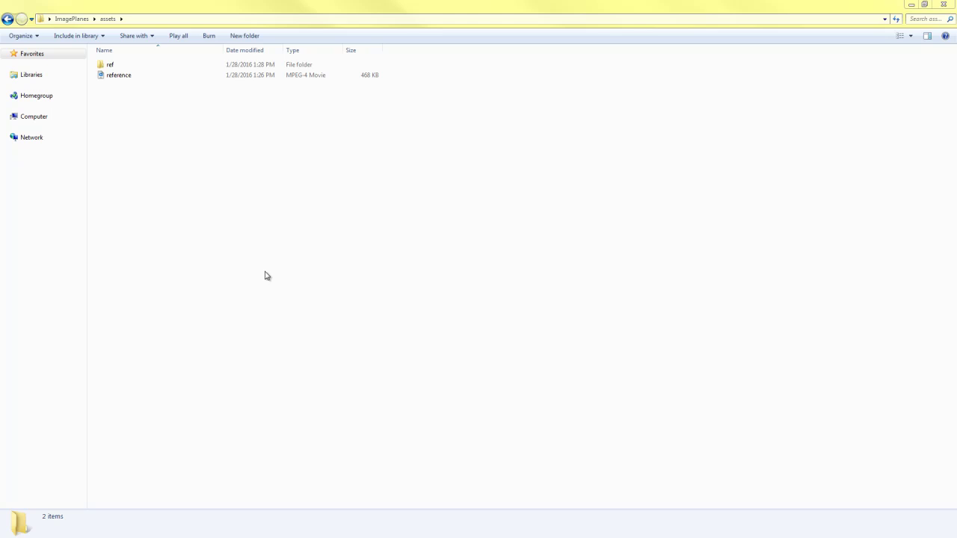
Select the reference MPEG-4 movie in the ImagePlanes assets folder
click(140, 77)
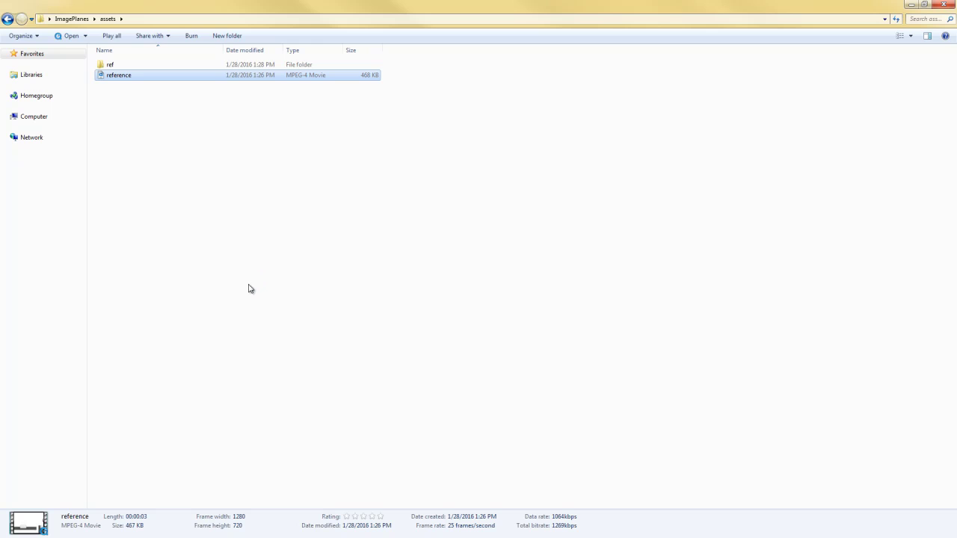
Open the reference movie in QuickTime Player and export it as Movie to Image Sequence
key(Return)
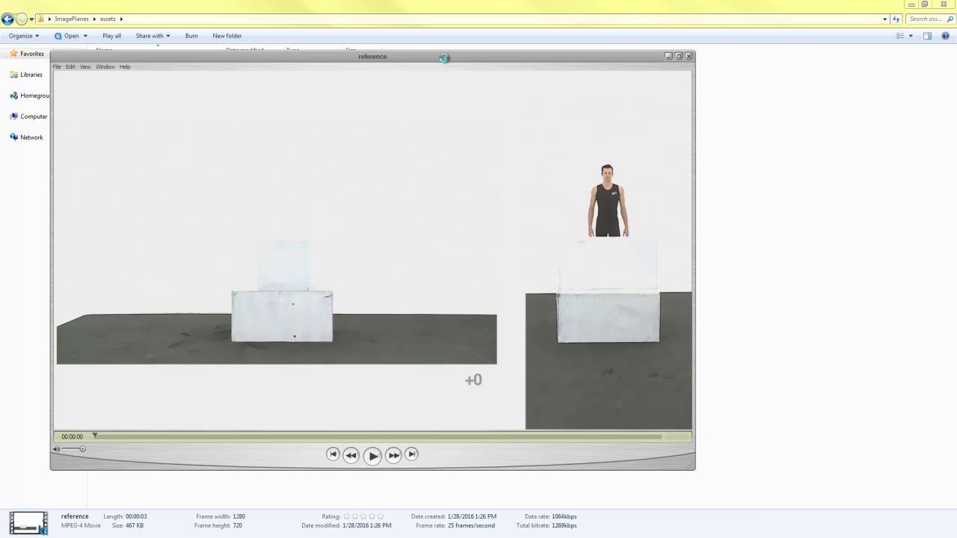
drag(440, 56, 518, 77)
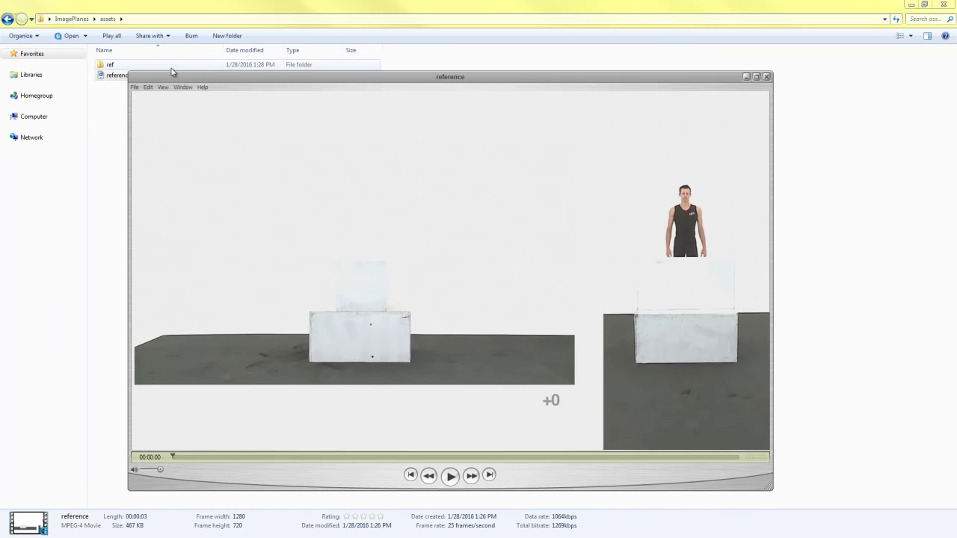
click(136, 87)
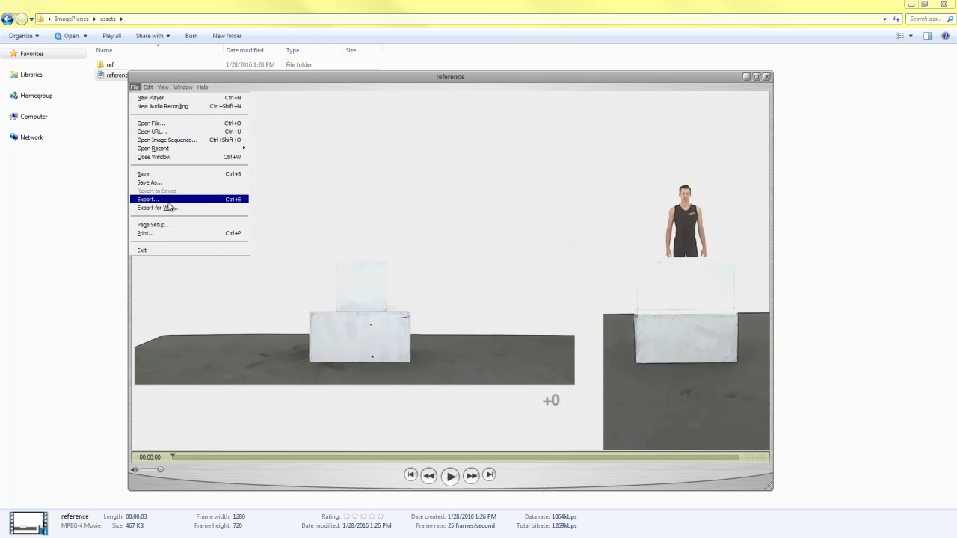
click(167, 201)
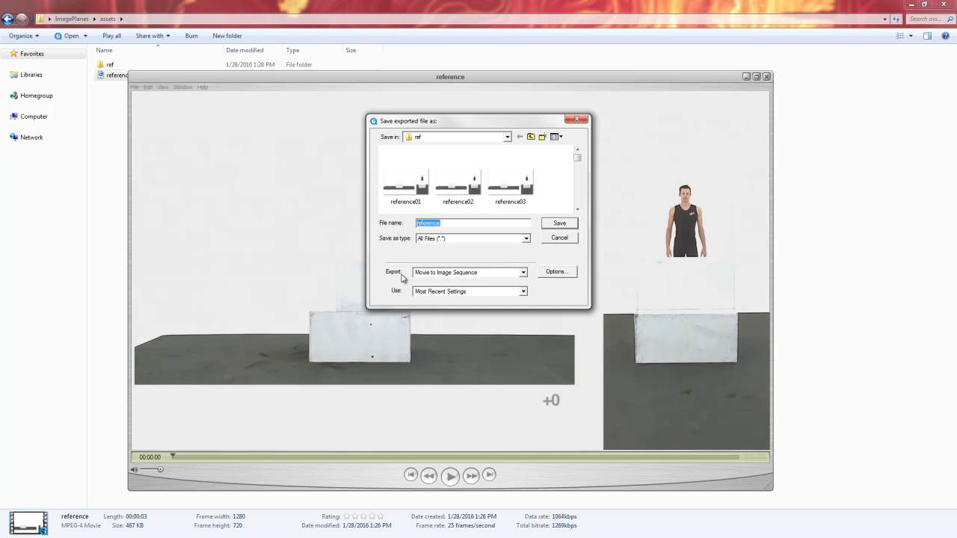
click(516, 275)
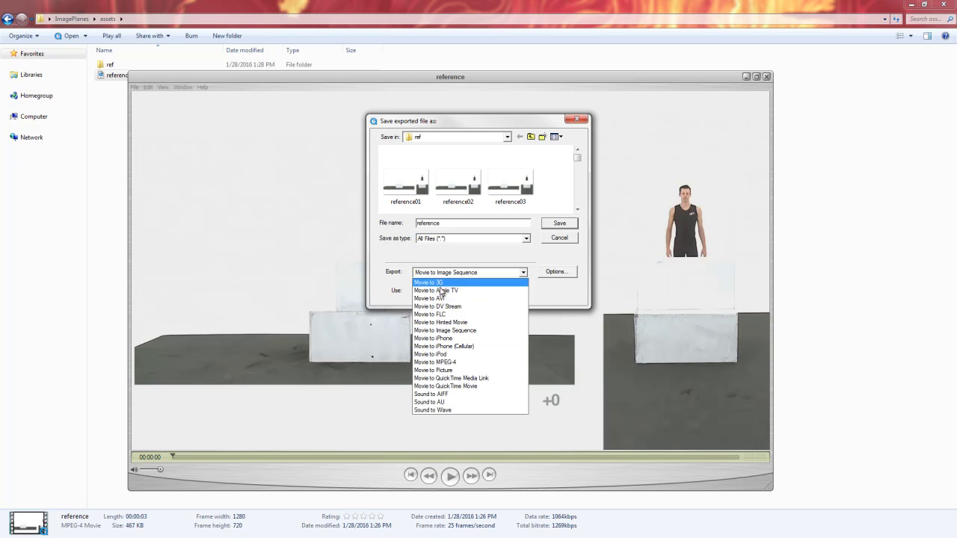
click(465, 331)
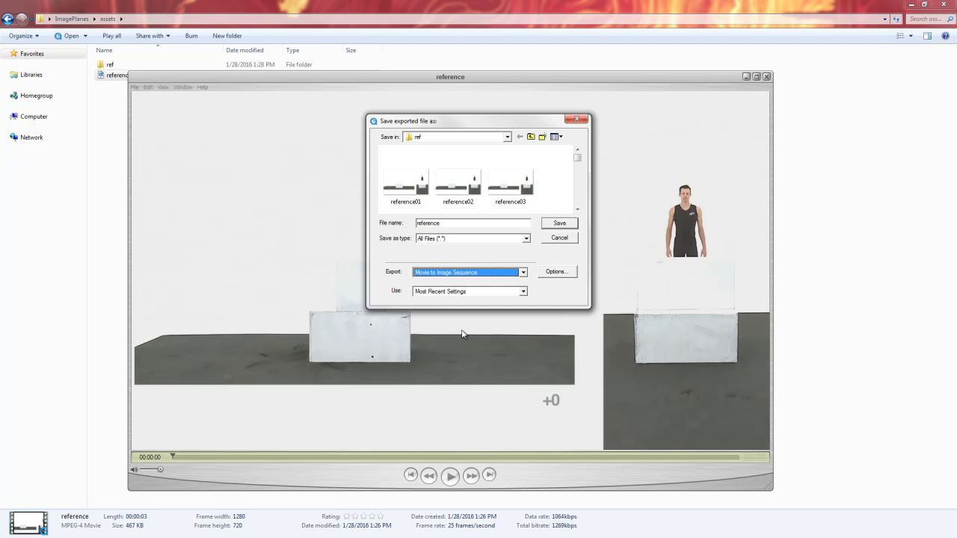
Choose PNG format and 24 frames per second in the Export Image Sequence Settings
click(561, 276)
click(446, 168)
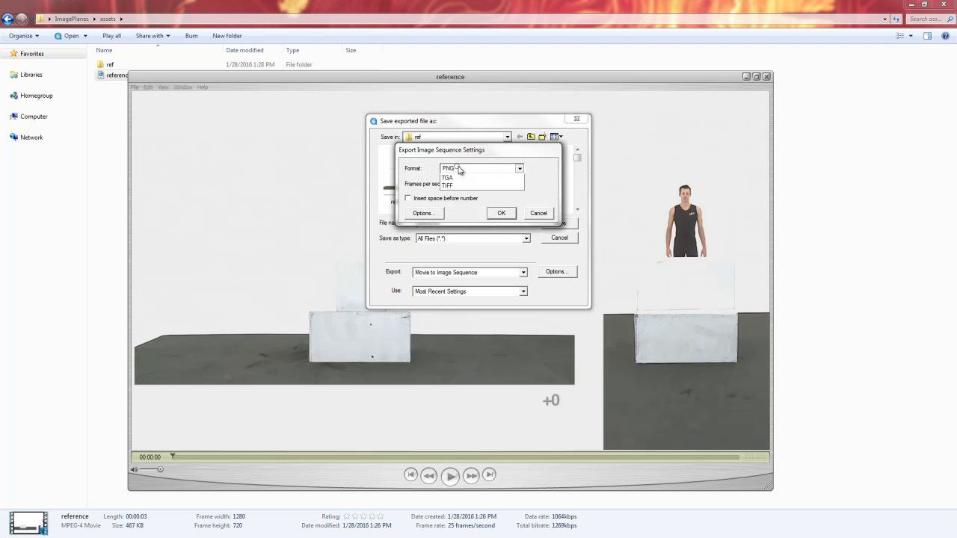
click(479, 187)
key(Tab)
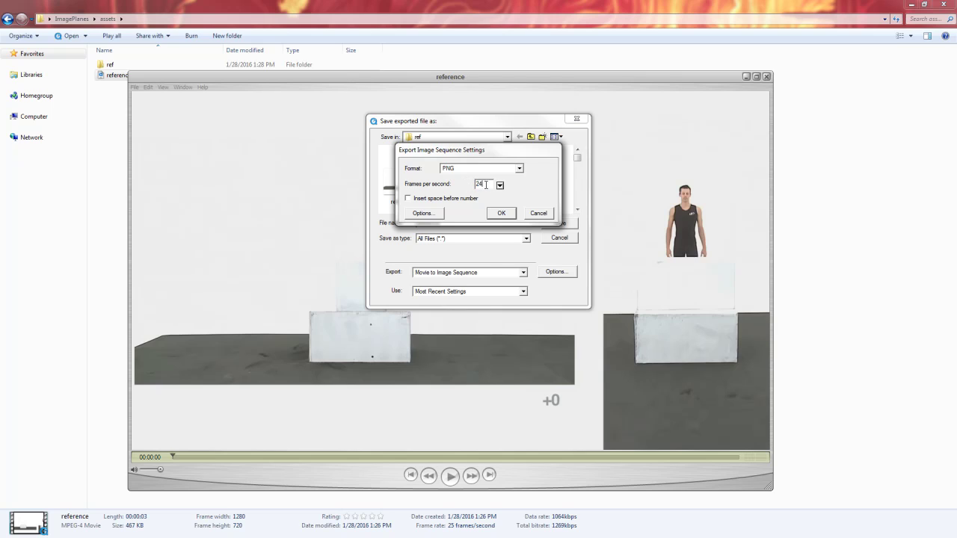
click(489, 185)
click(507, 215)
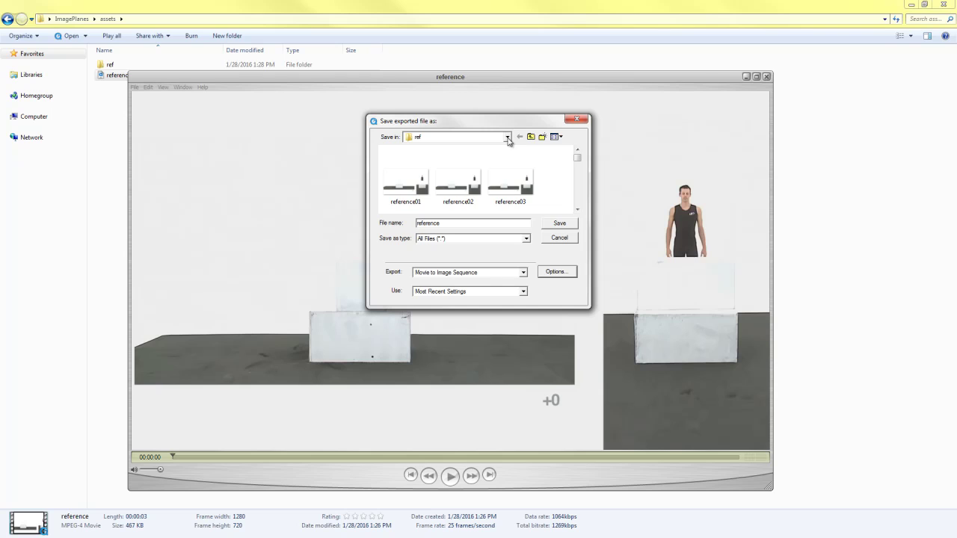
Create a new folder named reference inside assets, open it, then cancel the export dialog
click(507, 138)
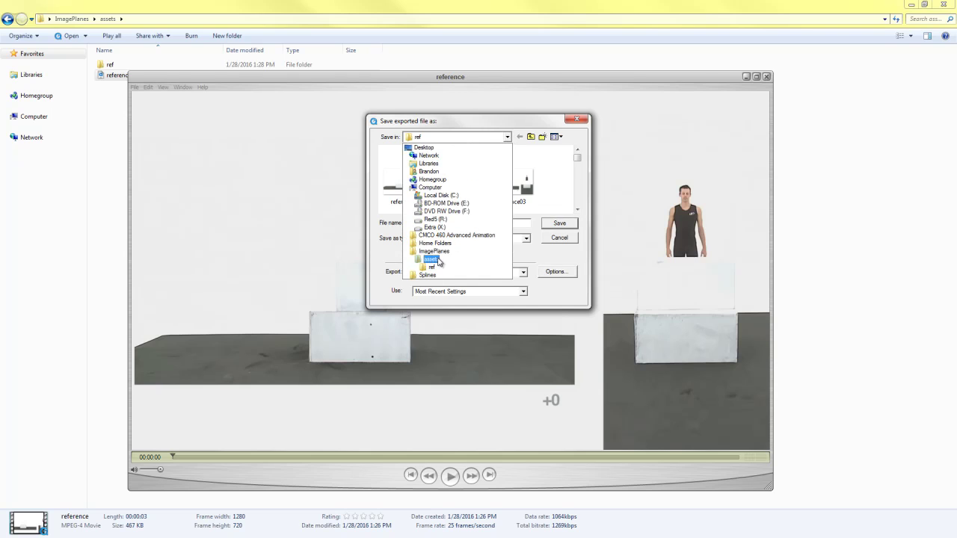
click(435, 260)
right_click(510, 177)
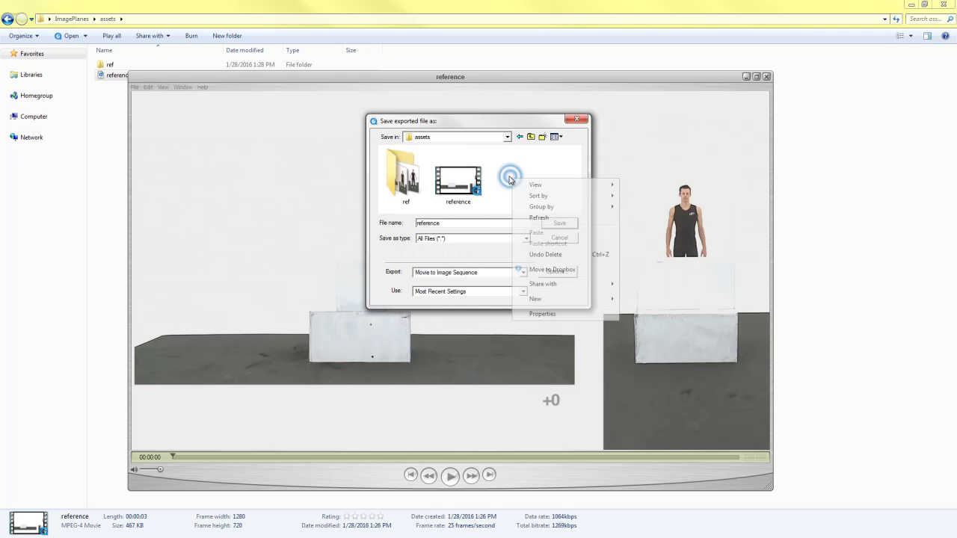
mouse_move(540, 300)
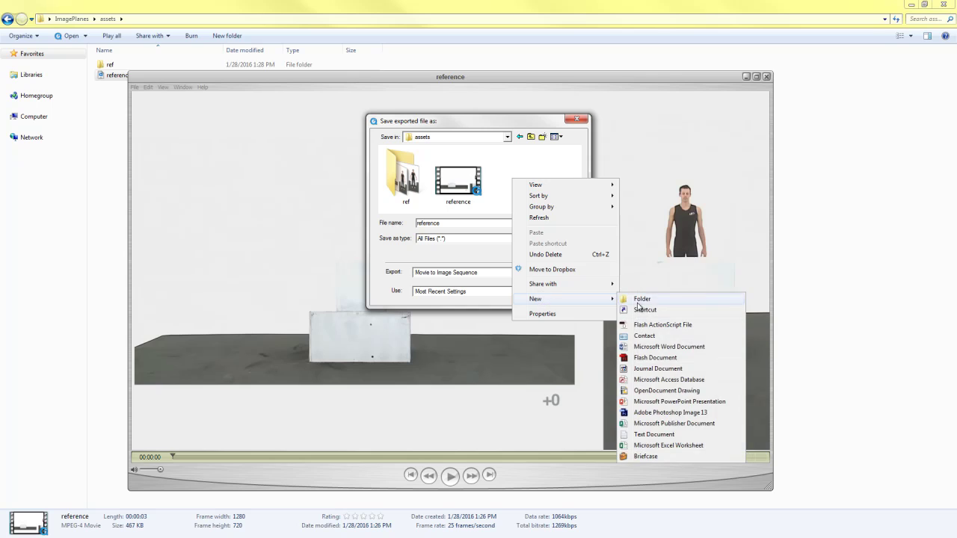
click(639, 300)
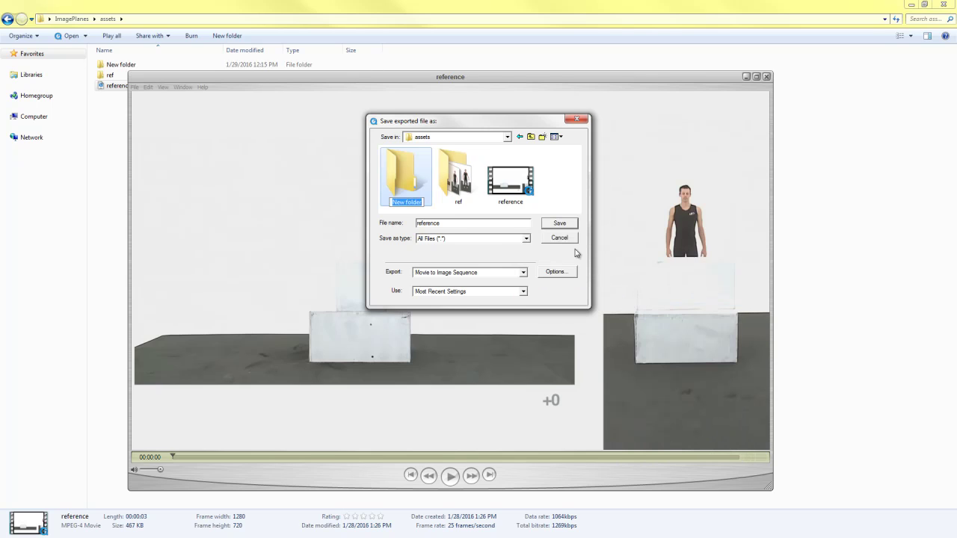
text(reference)
key(Return)
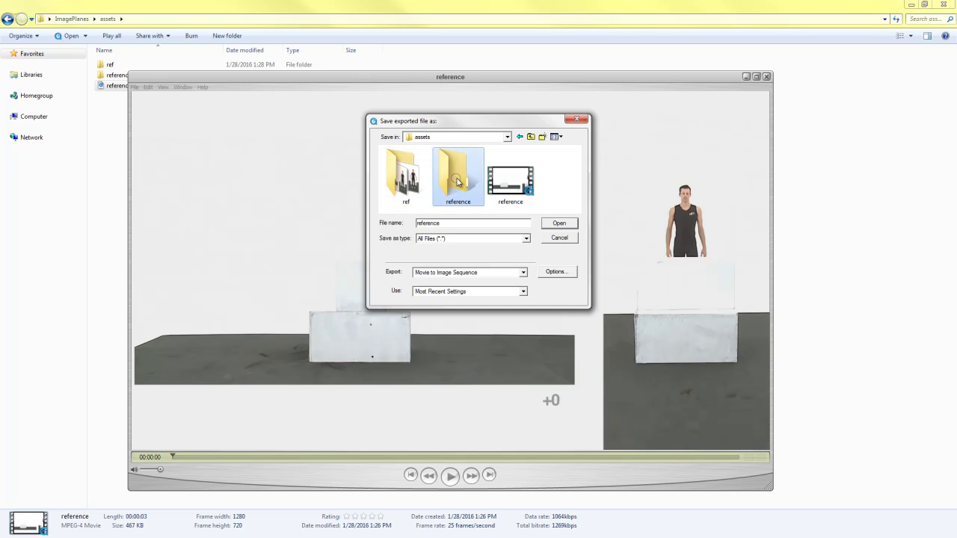
double_click(457, 181)
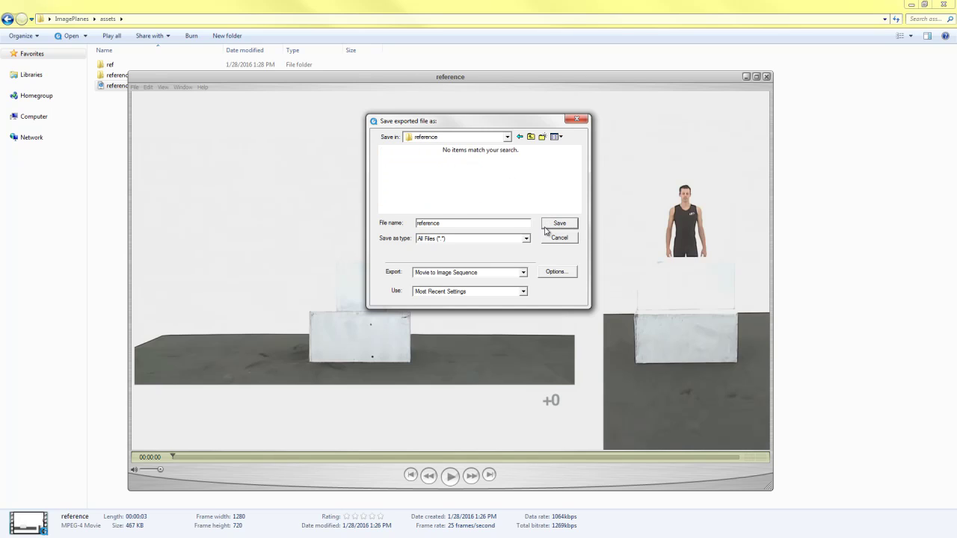
click(569, 237)
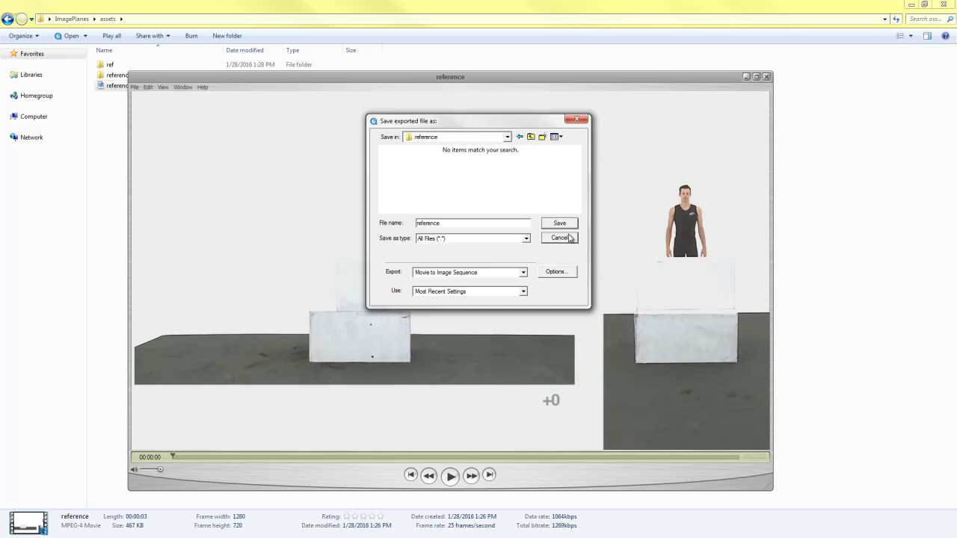
Close QuickTime Player and delete the empty reference folder from assets
click(767, 77)
click(184, 75)
key(Delete)
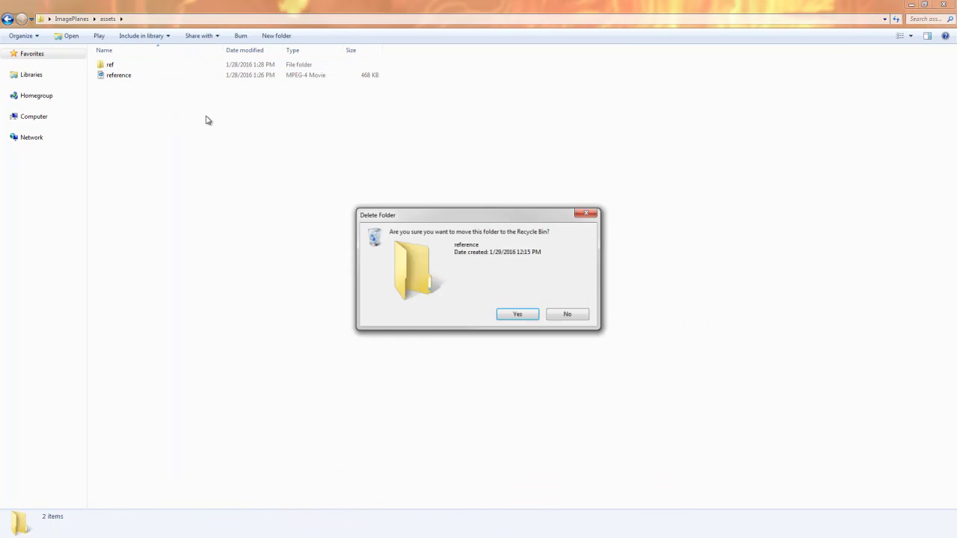
key(Return)
Open the ref folder and look through its PNG frames reference01–reference77
click(112, 64)
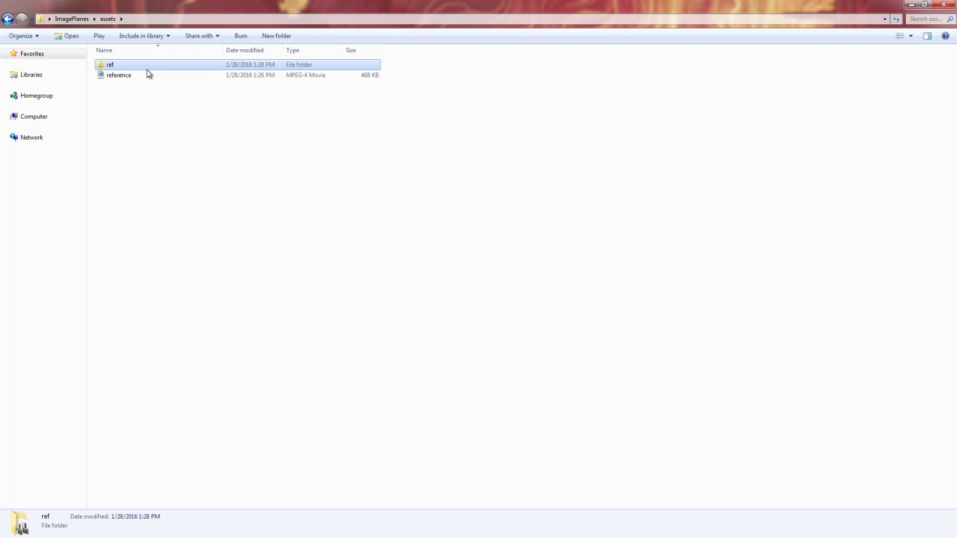
double_click(136, 65)
click(138, 71)
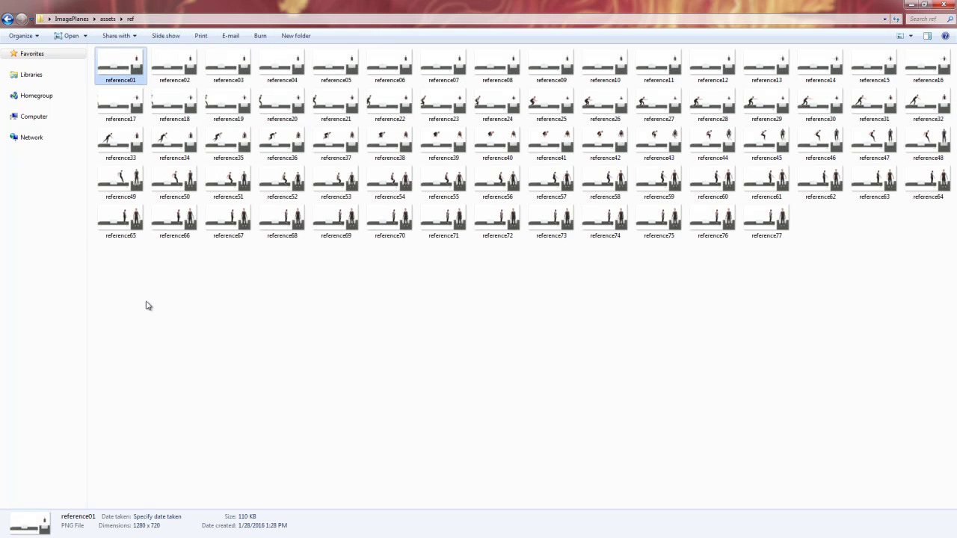
drag(148, 305, 938, 50)
click(321, 206)
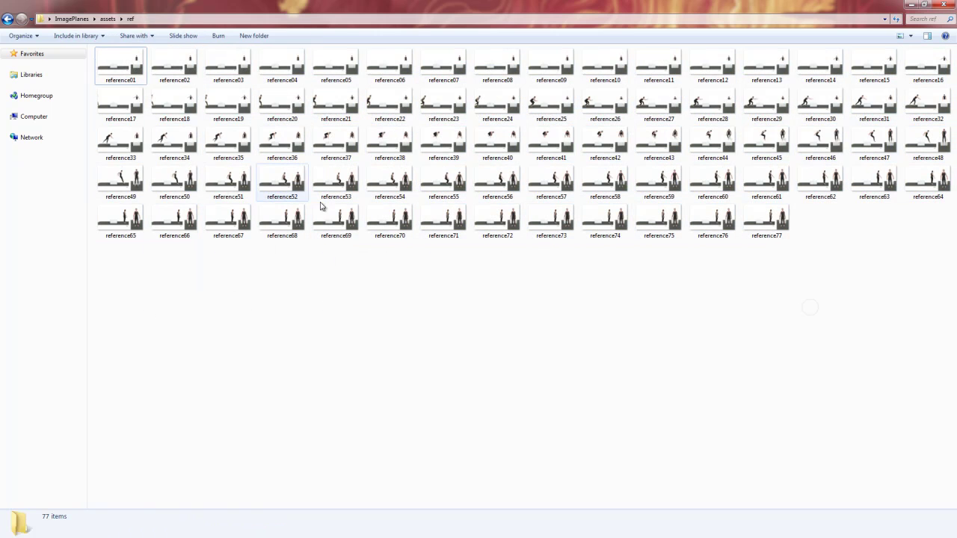
double_click(135, 70)
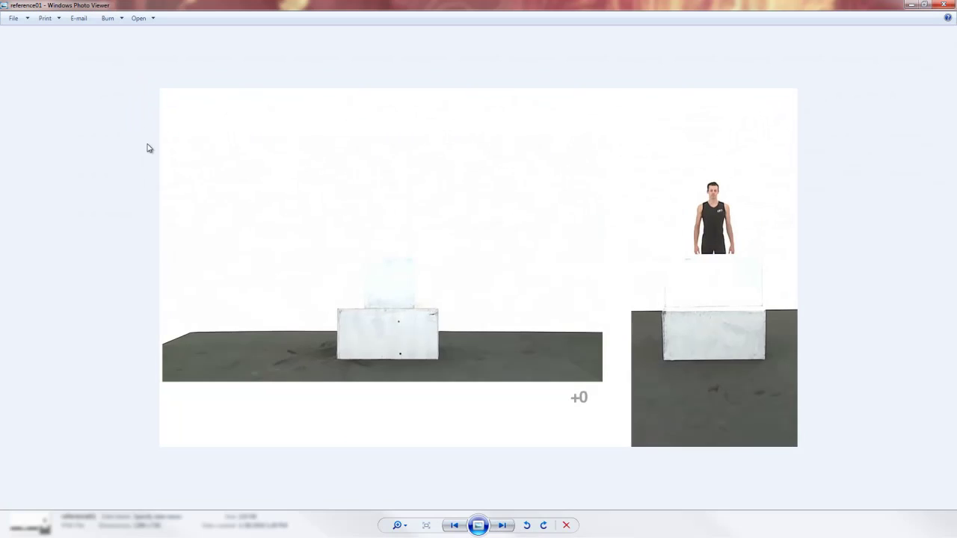
key(Right)
key(Right)
key(Right)
key(Right)
key(Right)
key(Right)
key(Right)
key(Right)
key(Right)
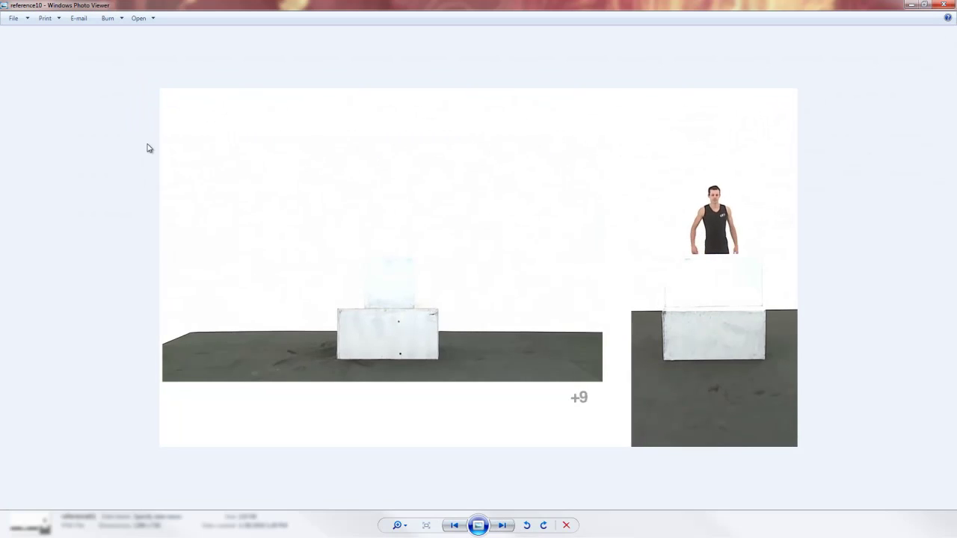
key(Right)
key(Right)
key(Right)
key(Right)
key(Right)
key(Right)
key(Right)
key(Right)
key(Right)
key(Right)
key(Right)
key(Right)
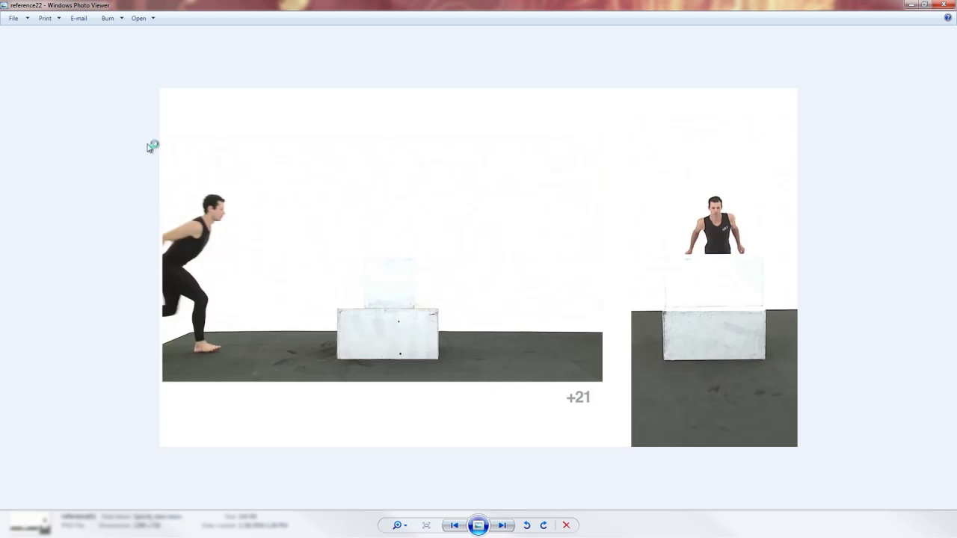
key(Right)
key(Right)
key(Right)
key(Right)
key(Right)
key(Right)
key(Right)
key(Right)
key(Right)
key(Right)
key(Right)
key(Right)
key(Right)
key(Right)
key(Right)
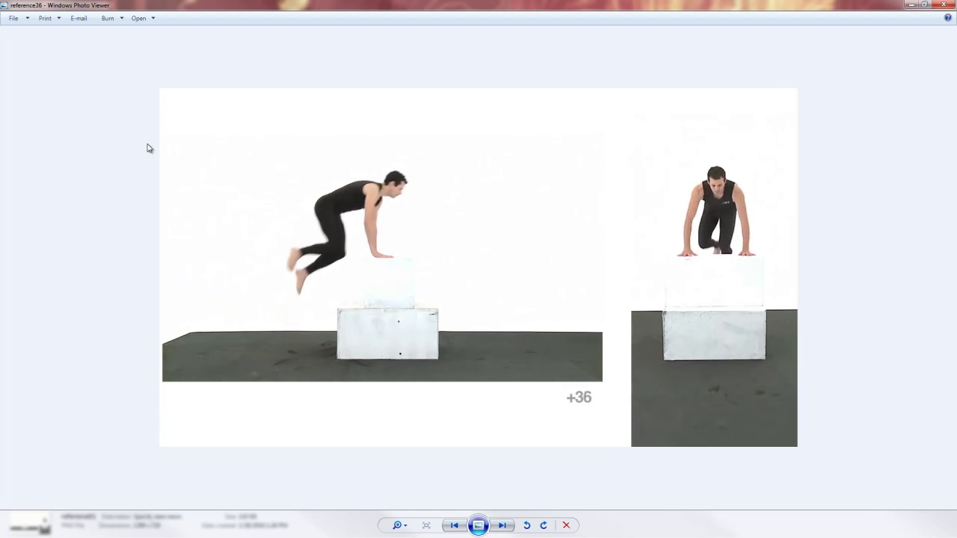
click(944, 6)
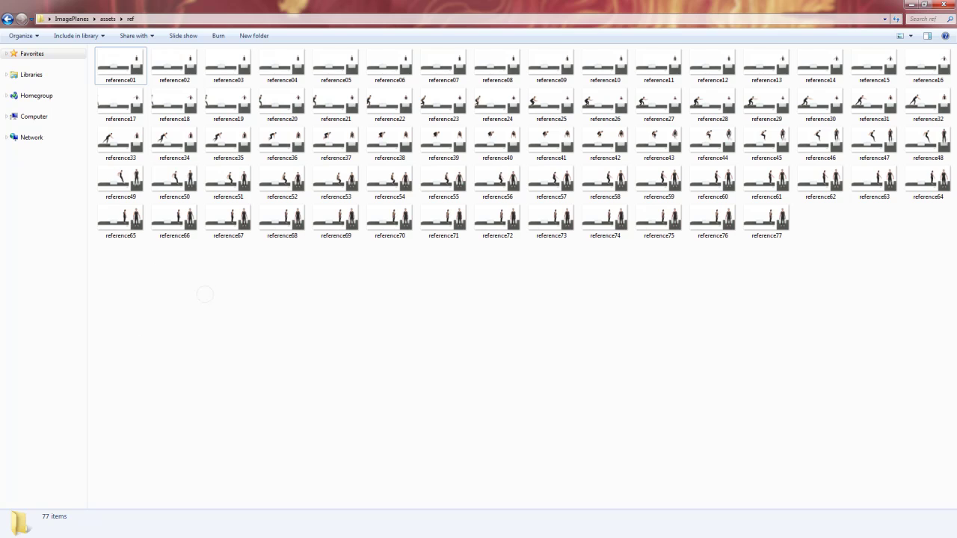
Import reference.mp4 through File > Import > File and select it in the Project panel
key(alt+Tab)
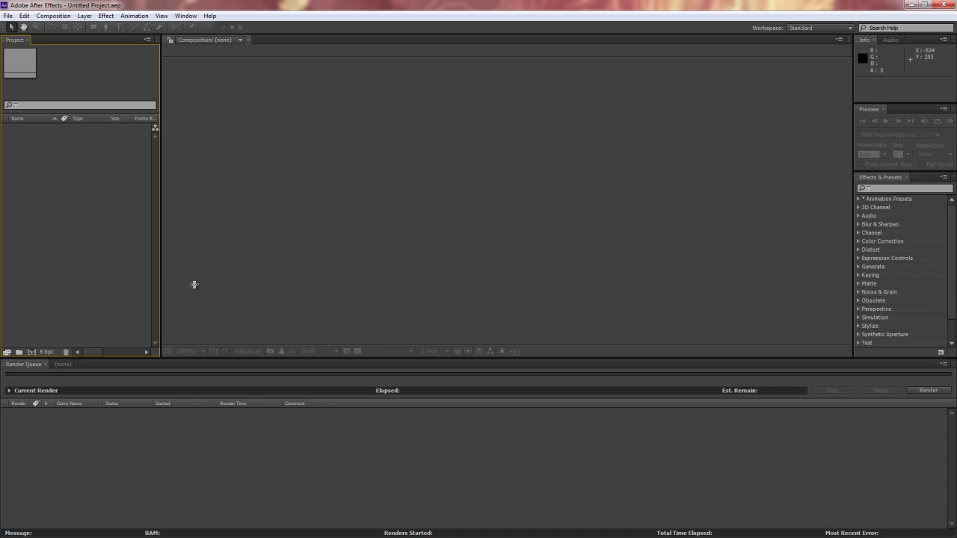
click(12, 15)
mouse_move(16, 145)
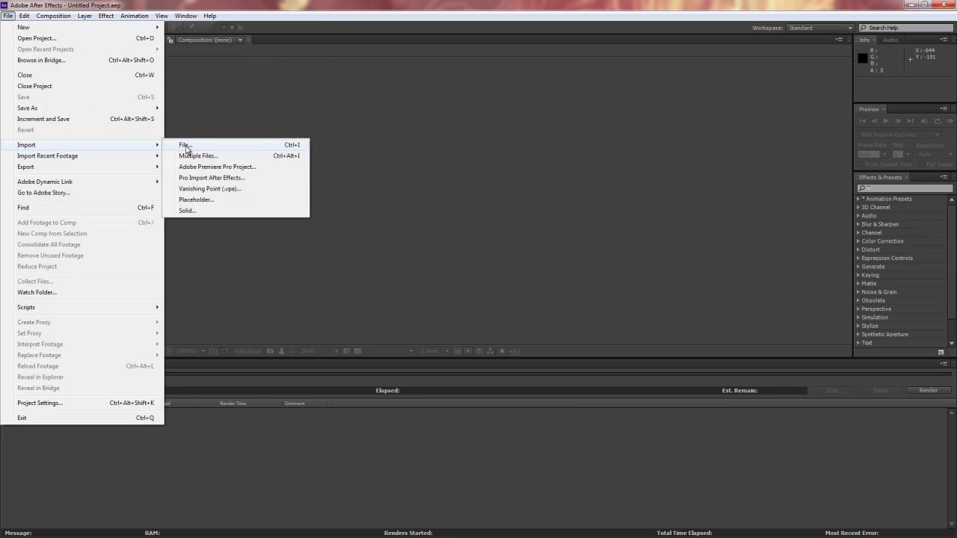
click(185, 145)
click(131, 105)
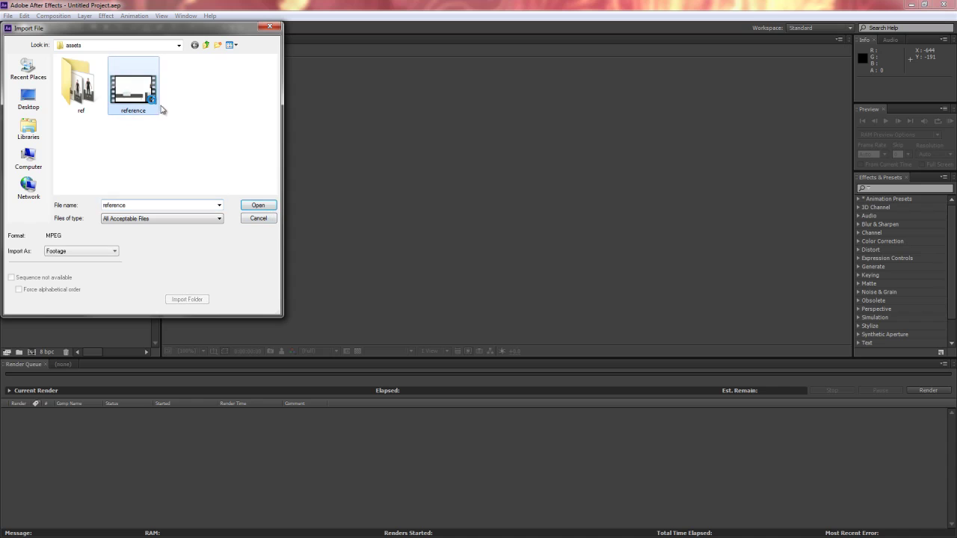
click(260, 207)
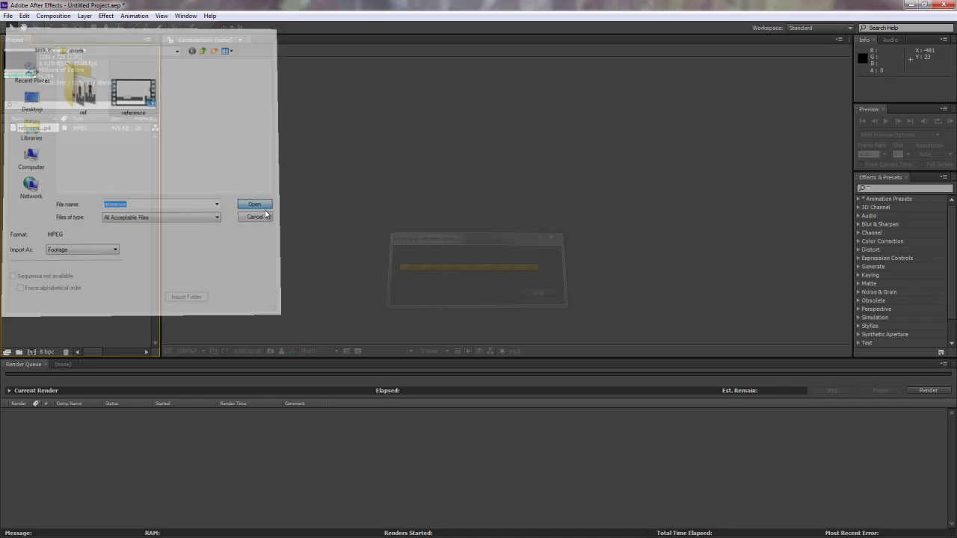
click(39, 129)
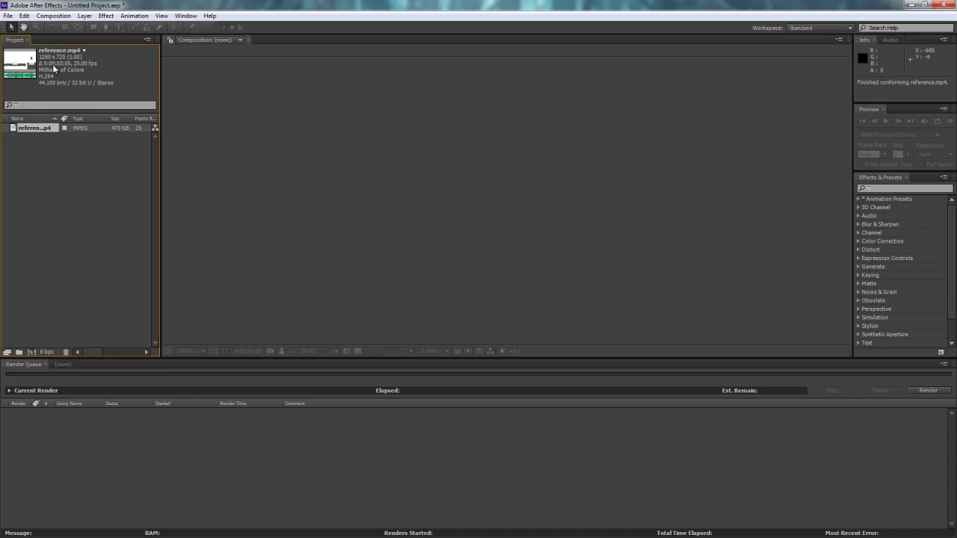
Interpret the reference.mp4 footage with Conform to frame rate set to 24 fps
right_click(35, 128)
mouse_move(127, 194)
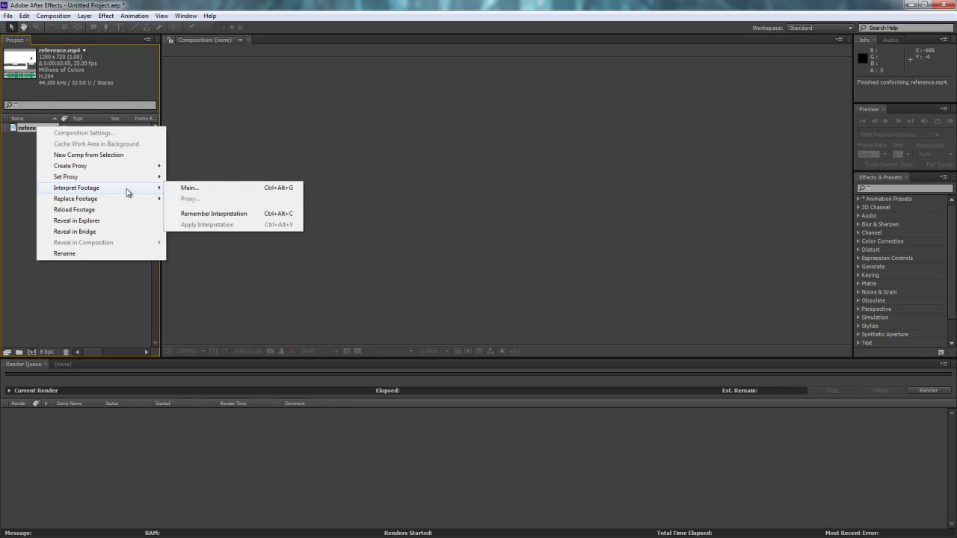
click(229, 194)
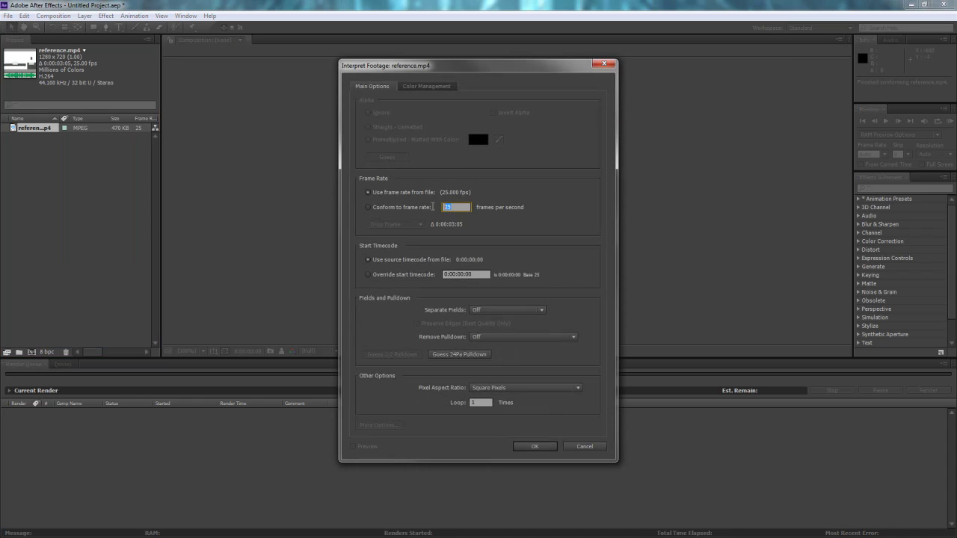
text(2)
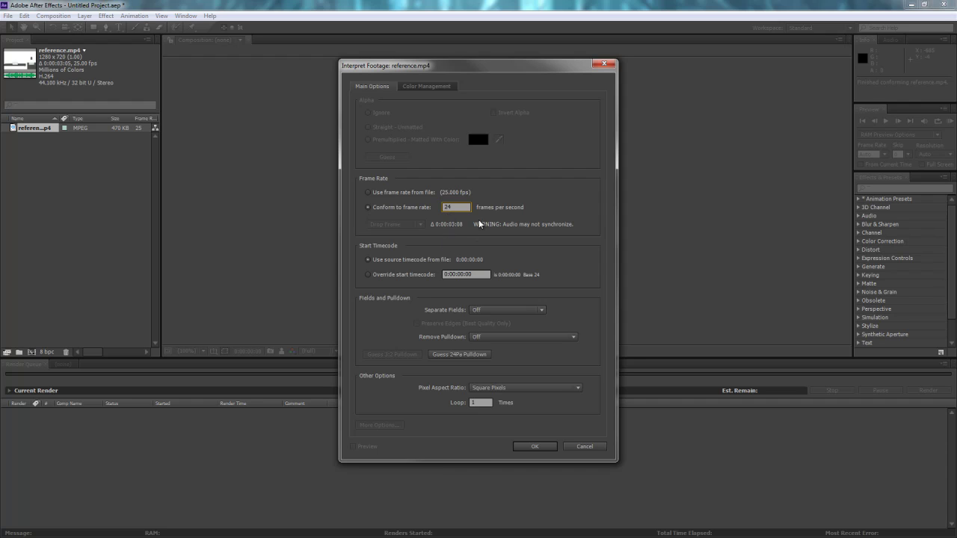
click(534, 446)
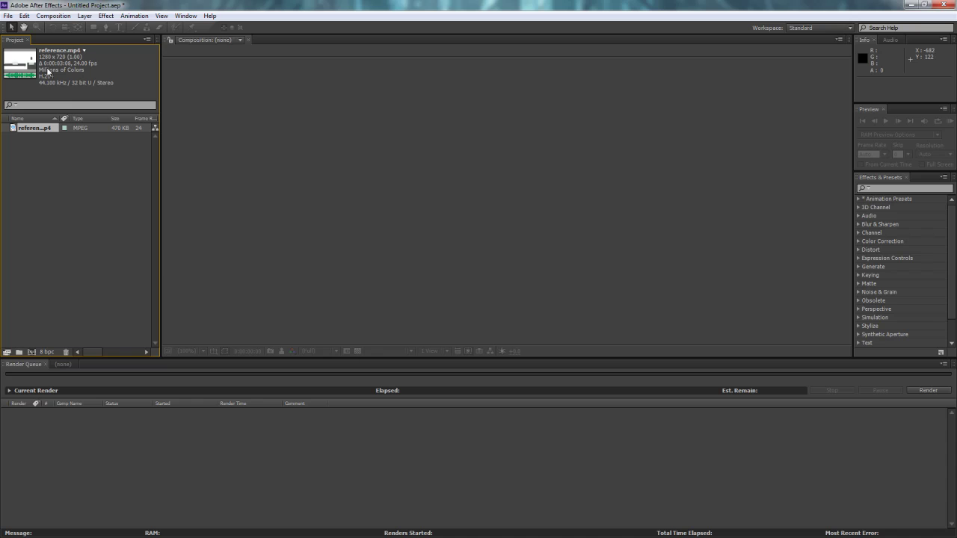
Build a 24 fps composition named reference from reference.mp4 and scrub through its timeline
mouse_move(40, 128)
mouse_down()
mouse_move(22, 133)
mouse_move(31, 139)
mouse_up()
drag(32, 346, 32, 354)
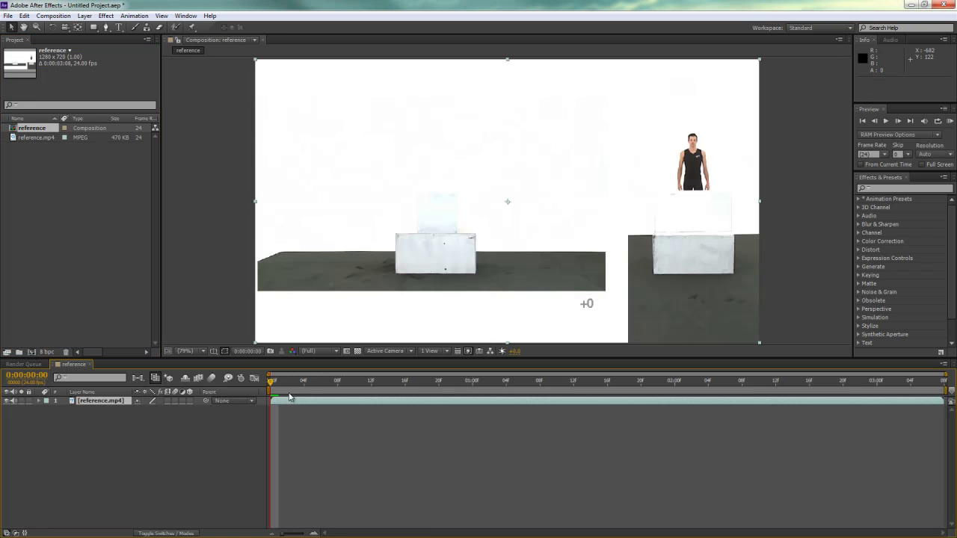
drag(276, 383, 635, 384)
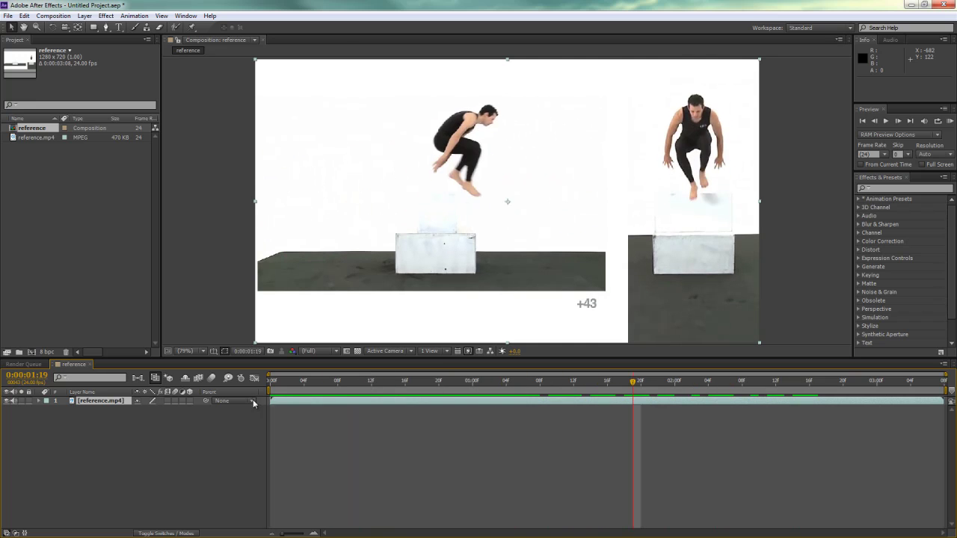
click(91, 401)
click(53, 15)
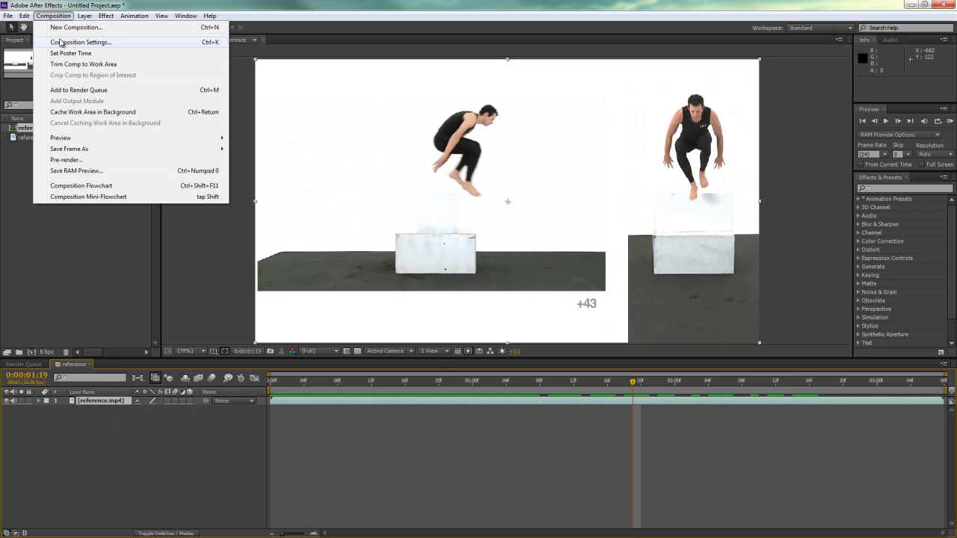
Add the reference composition to the Render Queue and accept Best Settings render settings
click(117, 90)
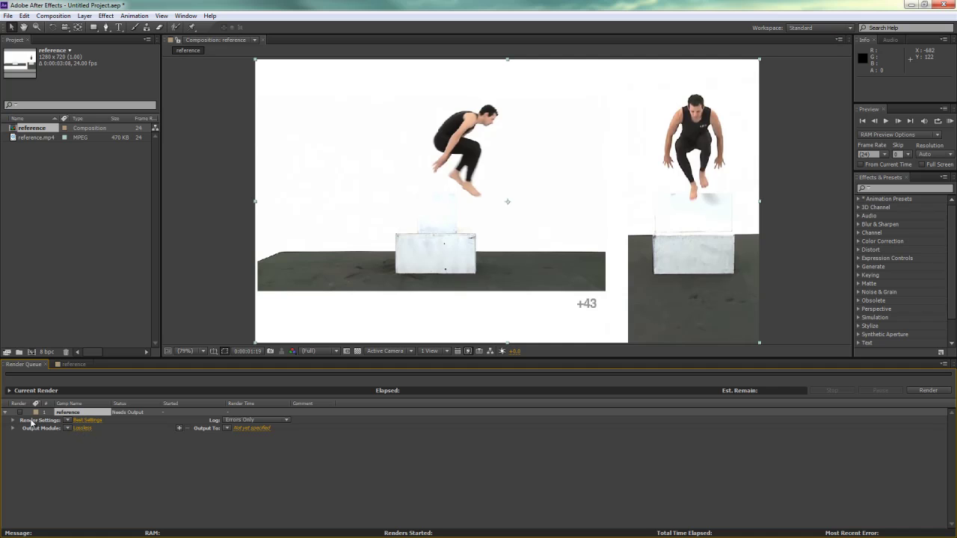
click(86, 422)
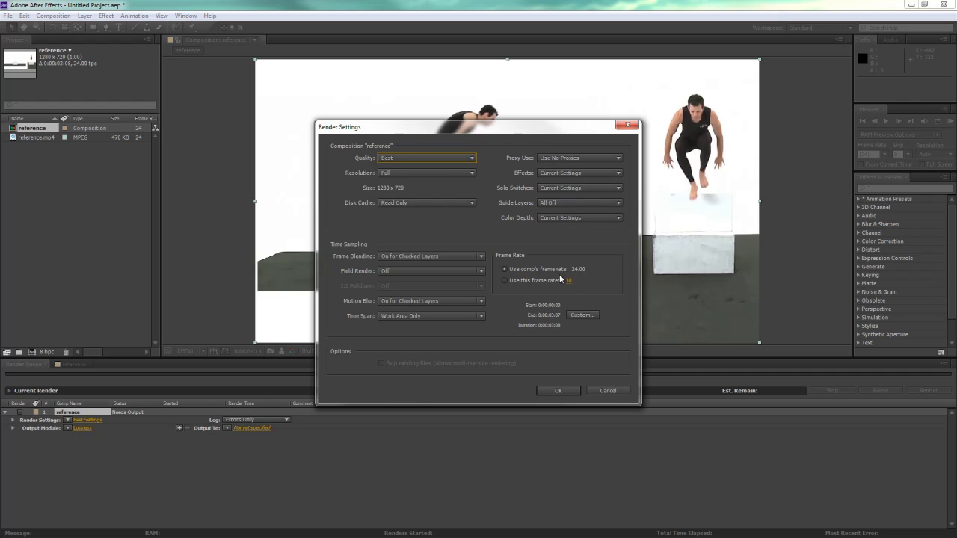
click(561, 391)
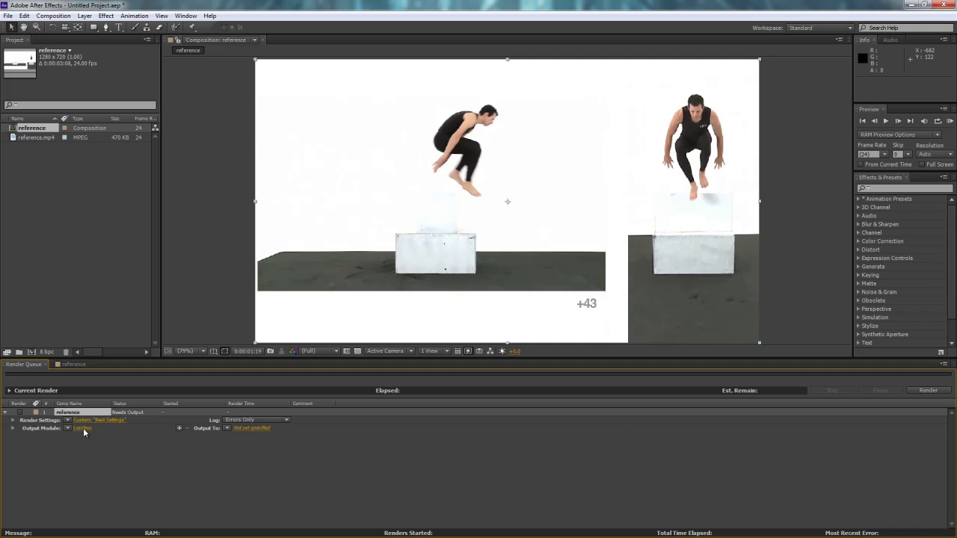
Change the queued render's output module from Lossless to PNG Sequence format
click(84, 428)
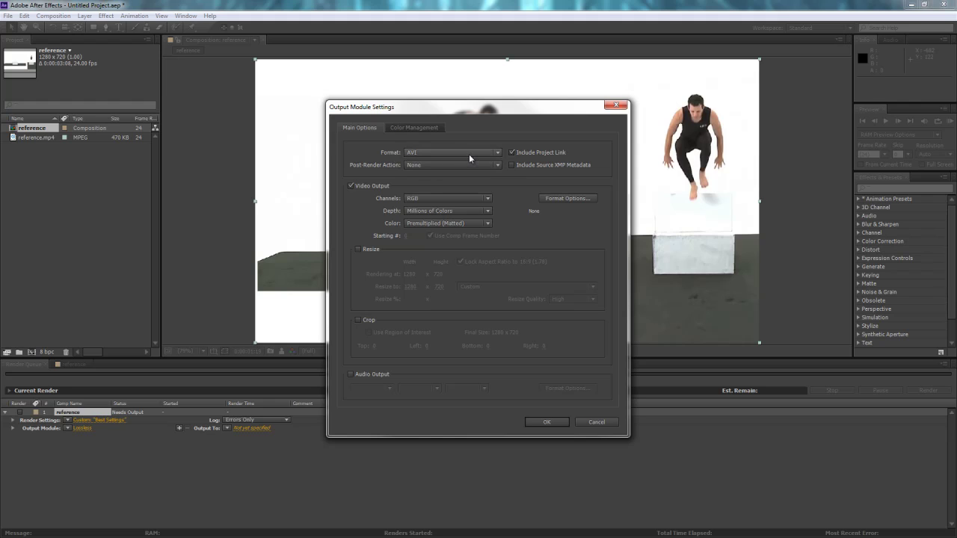
click(420, 153)
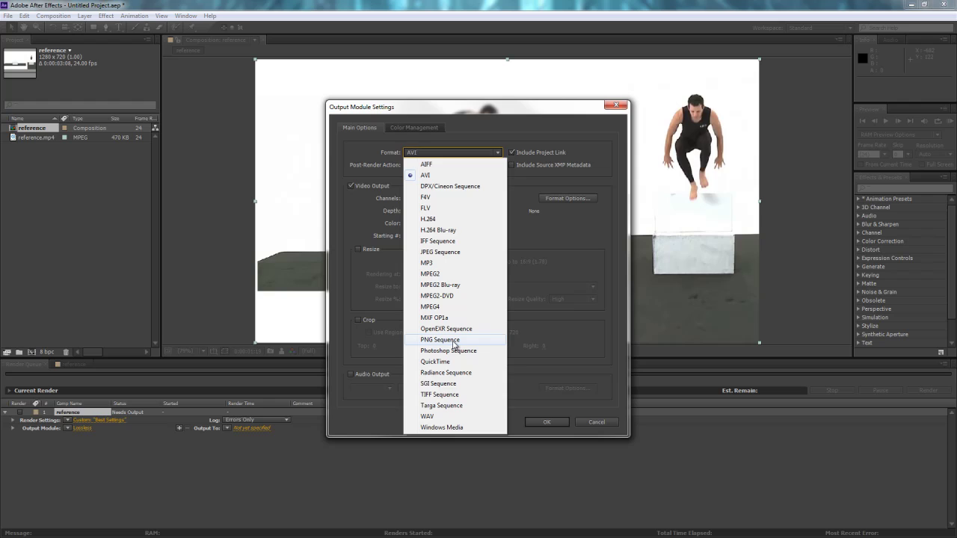
click(441, 341)
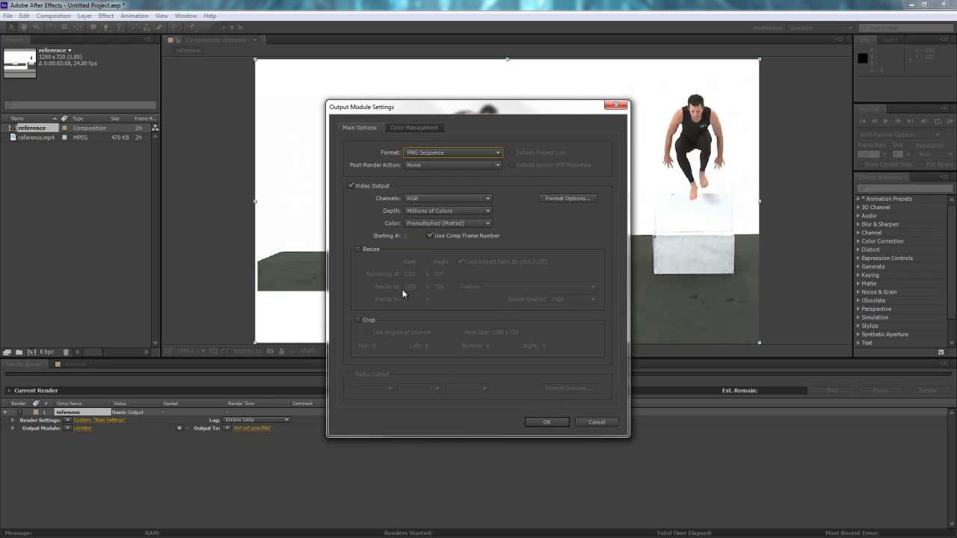
click(546, 422)
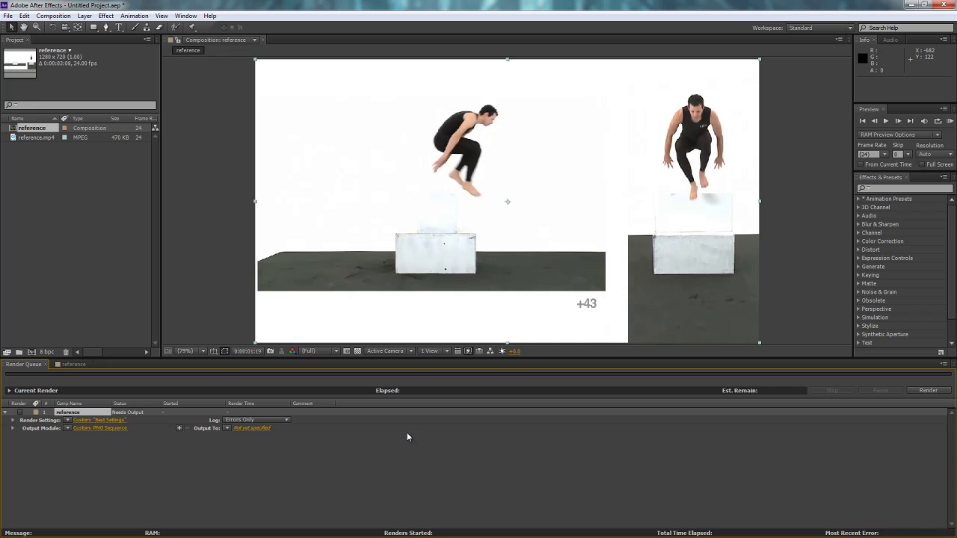
Point the render output location to Desktop > ImagePlanes > assets
click(247, 428)
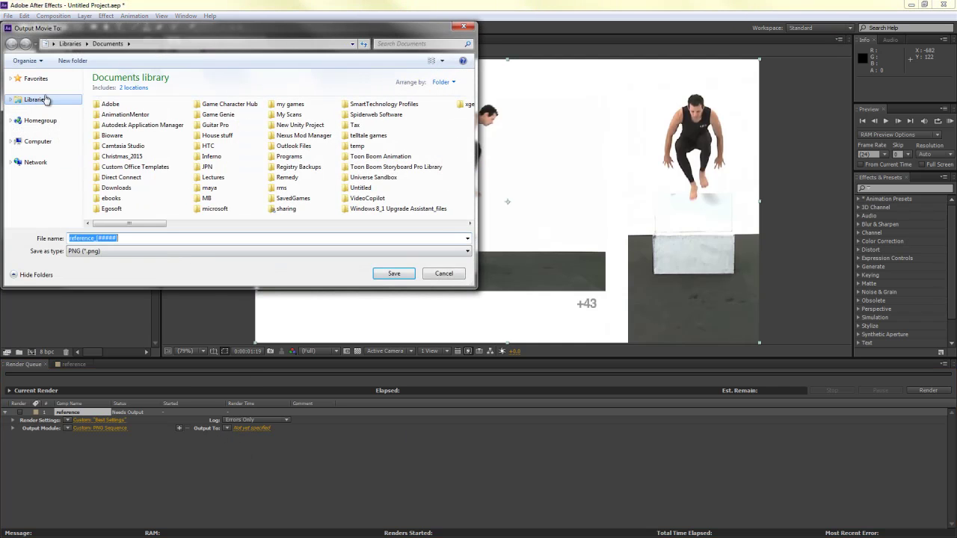
click(10, 99)
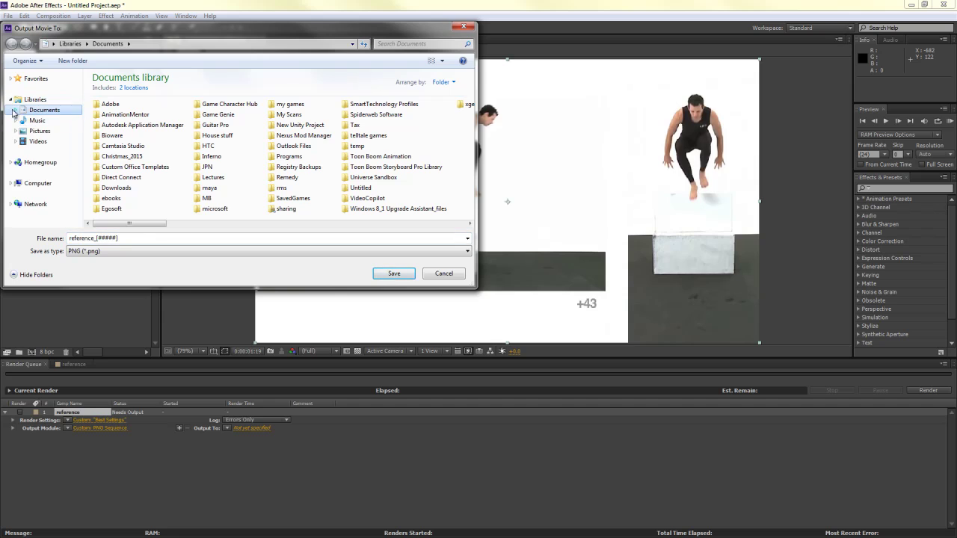
click(10, 78)
click(37, 89)
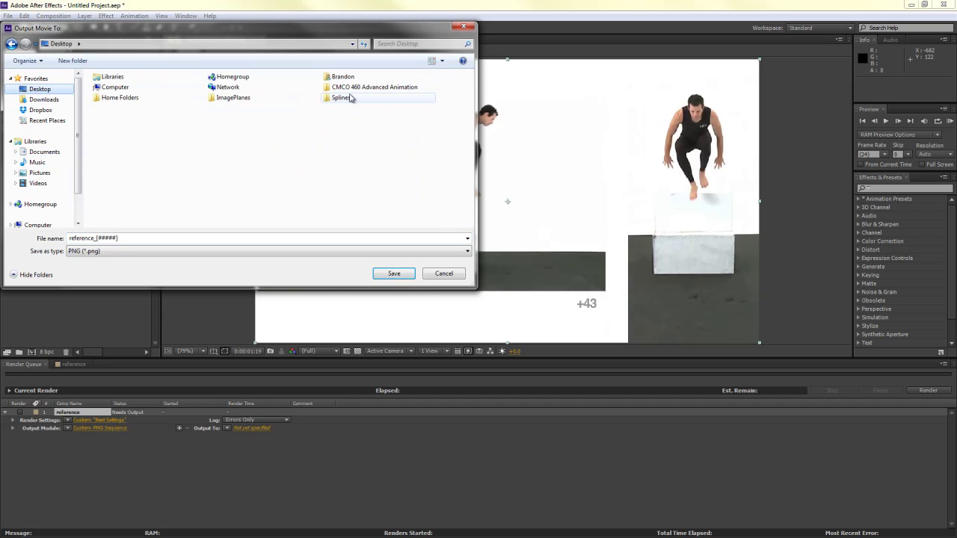
double_click(235, 99)
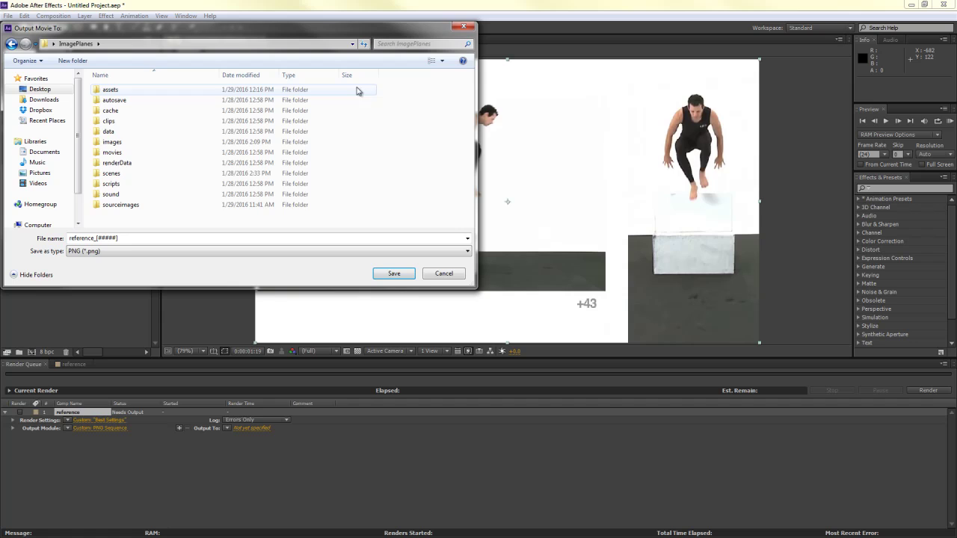
double_click(111, 91)
Create a 'reference' folder in assets, save the output there, and start rendering
right_click(218, 147)
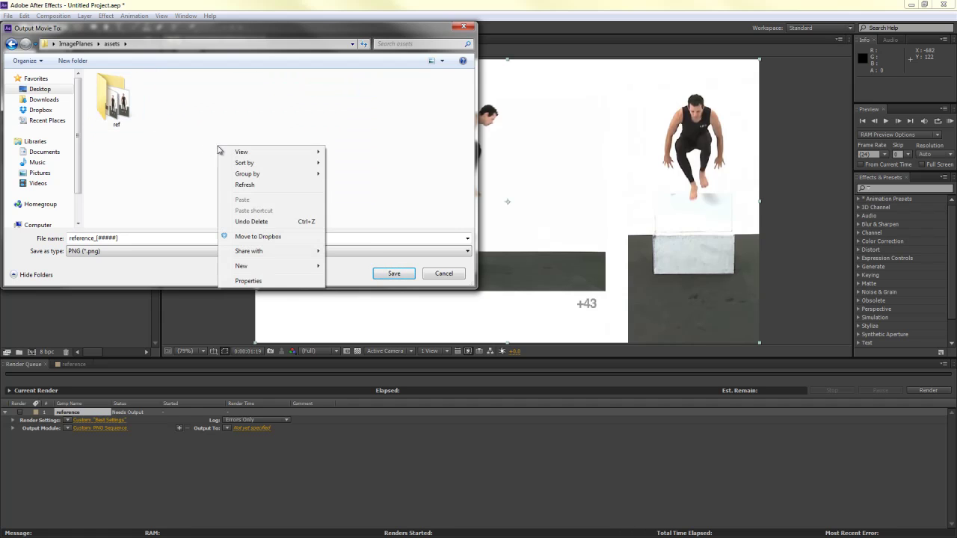
mouse_move(273, 266)
click(366, 263)
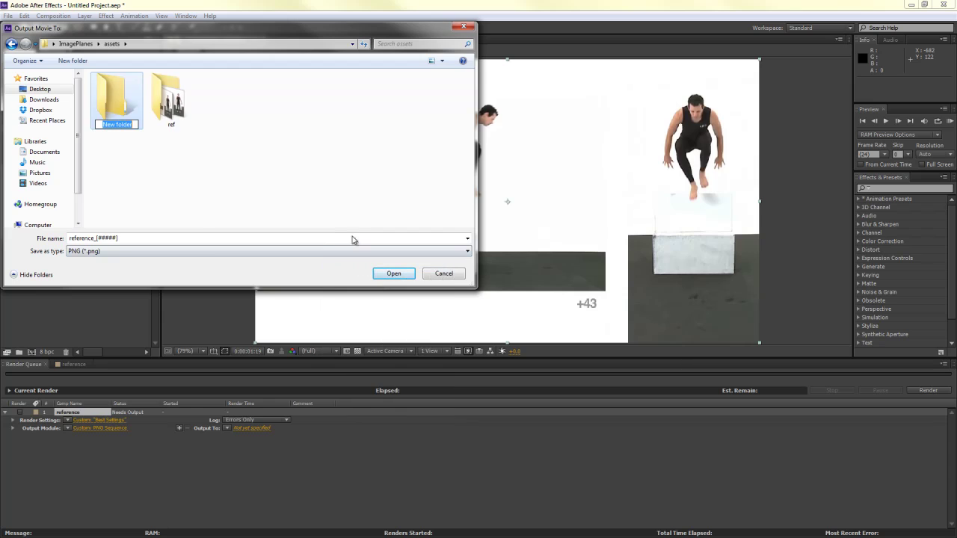
text(ref)
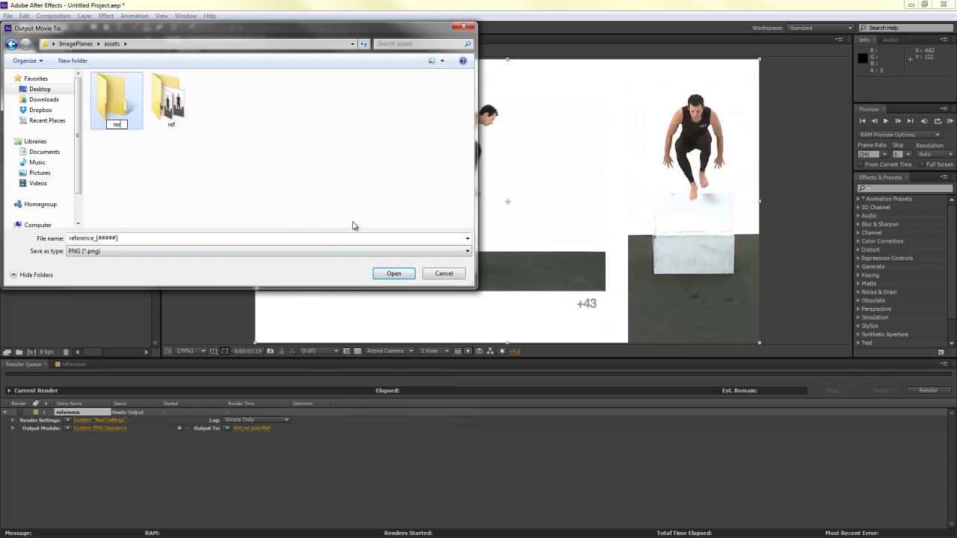
text(erence)
key(Return)
double_click(180, 116)
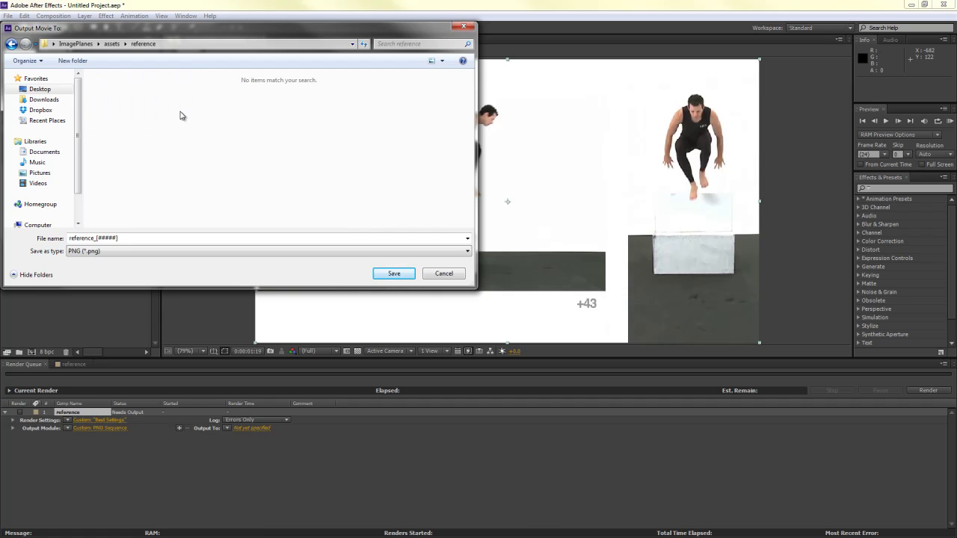
click(405, 277)
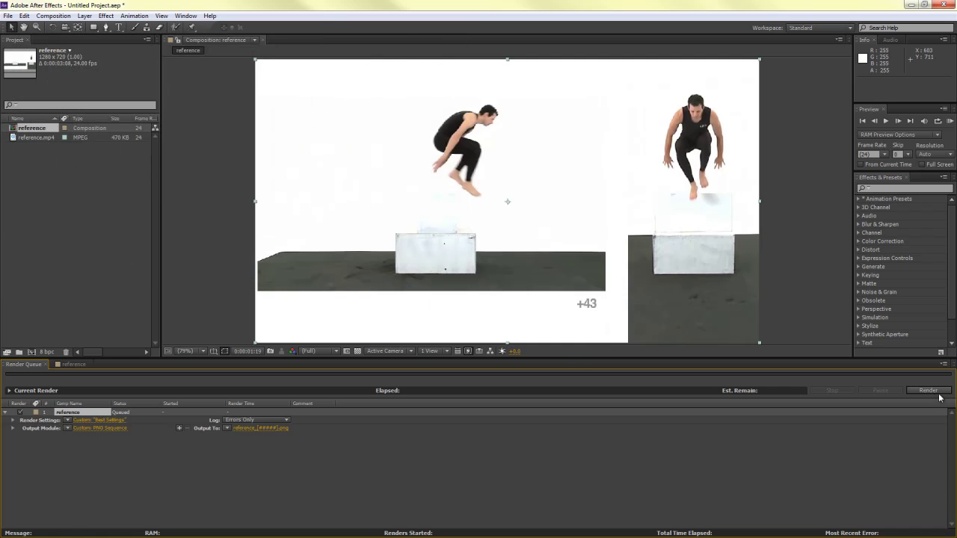
click(927, 392)
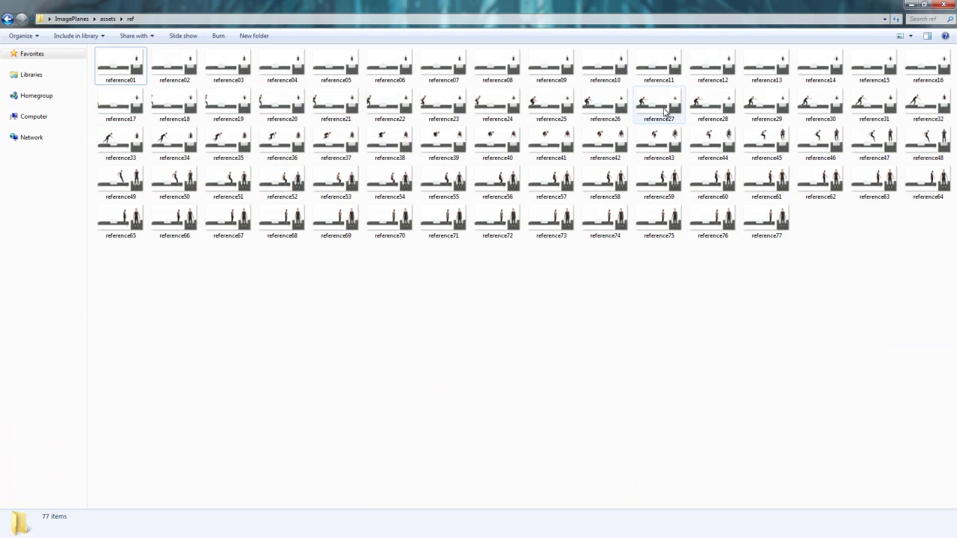
Open assets/reference and select a batch of the rendered reference_00000–00079 PNG frames
click(97, 15)
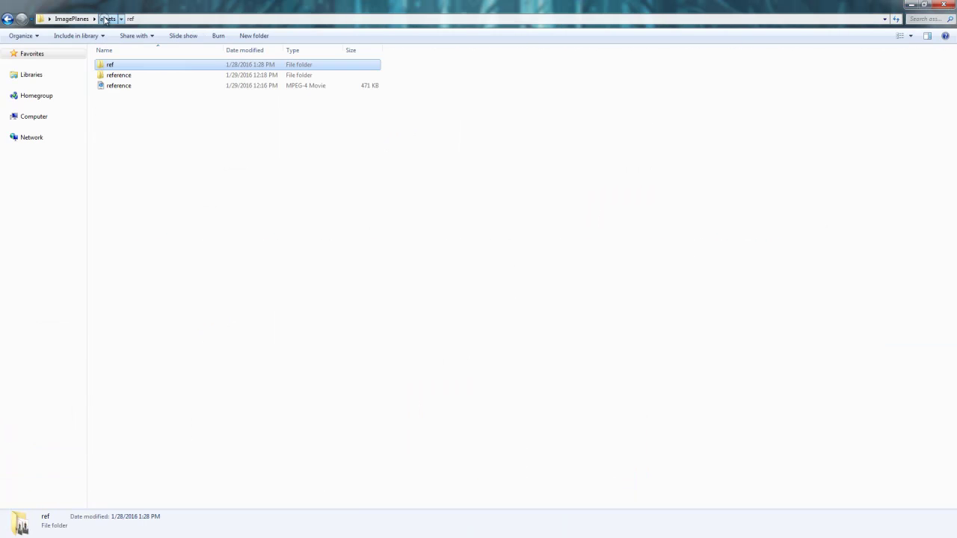
click(153, 157)
click(118, 76)
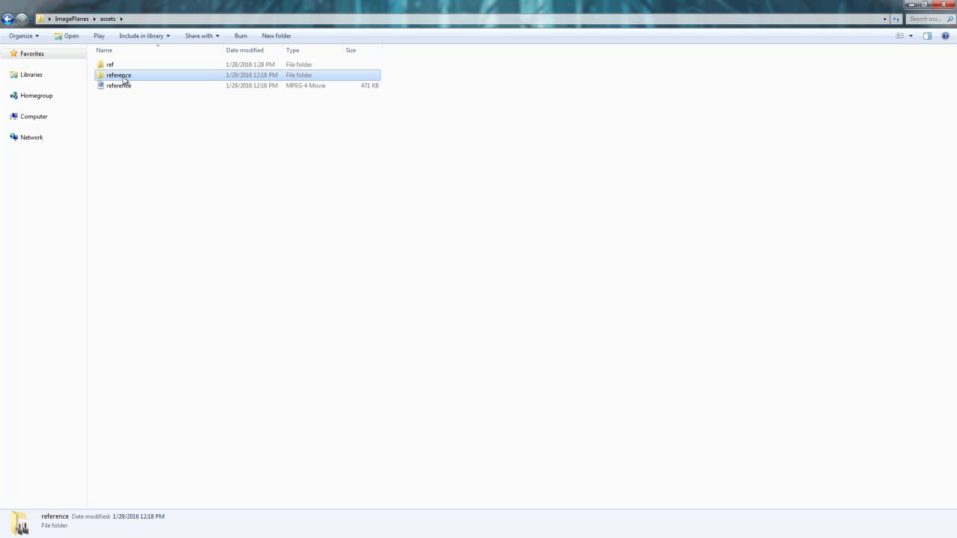
double_click(123, 77)
drag(128, 367, 673, 432)
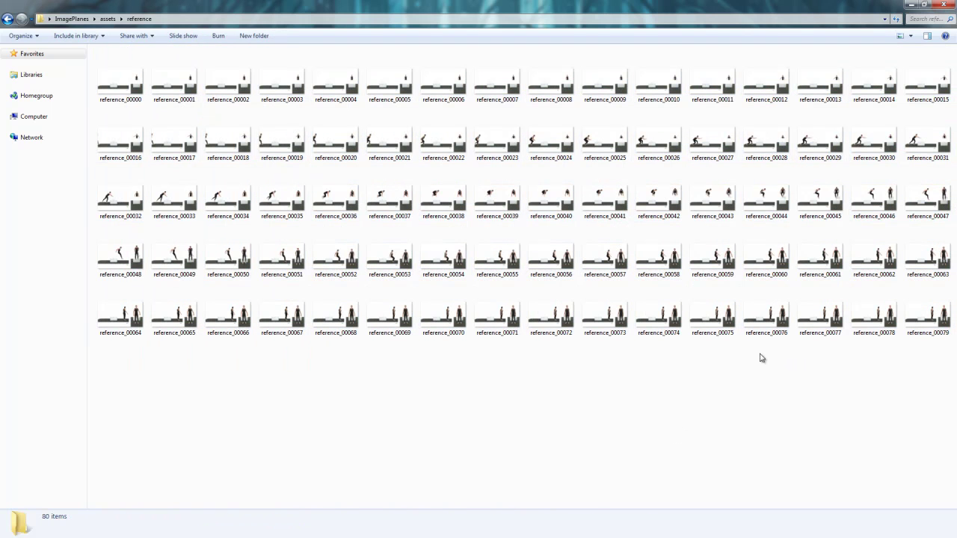